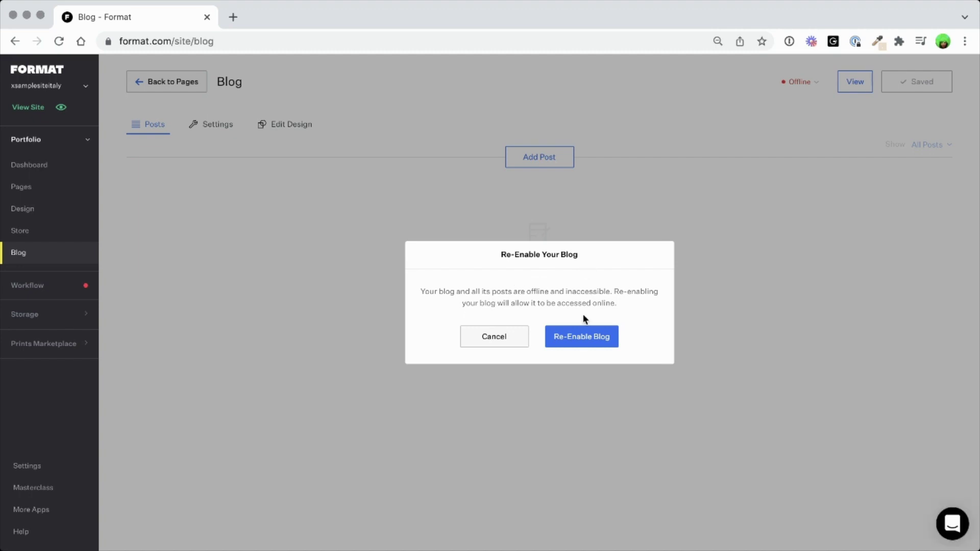
Step: Re-enable the blog, and check its name and URL dialog without changing anything
left_click(582, 335)
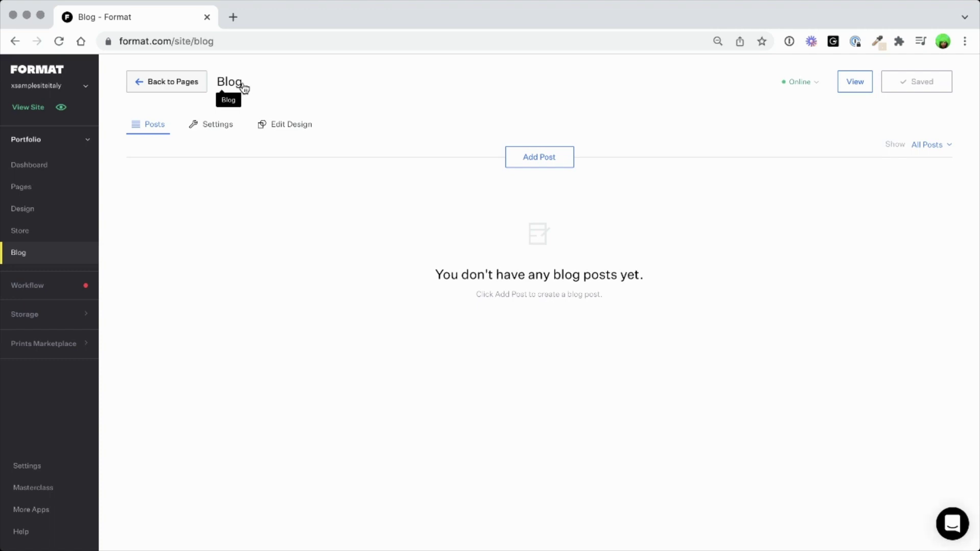
left_click(237, 85)
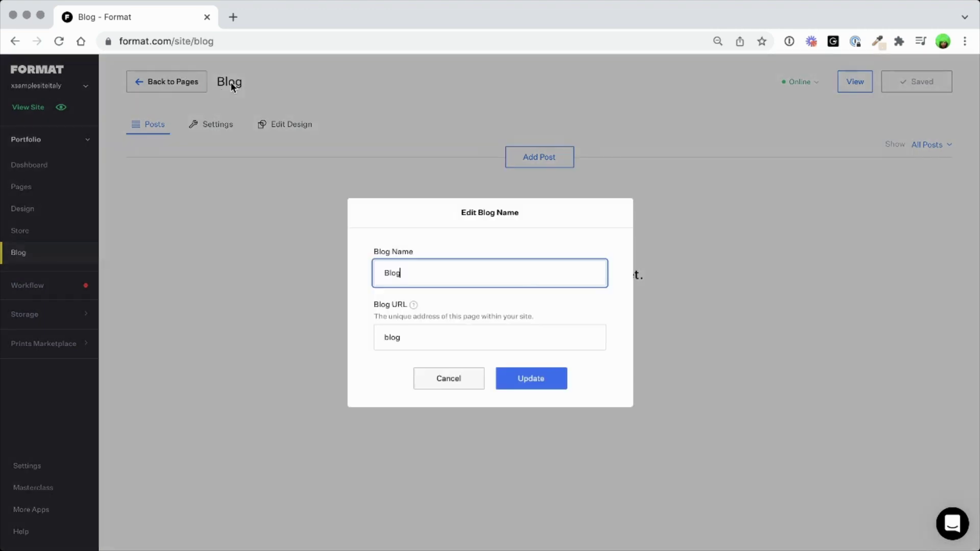
left_click(449, 386)
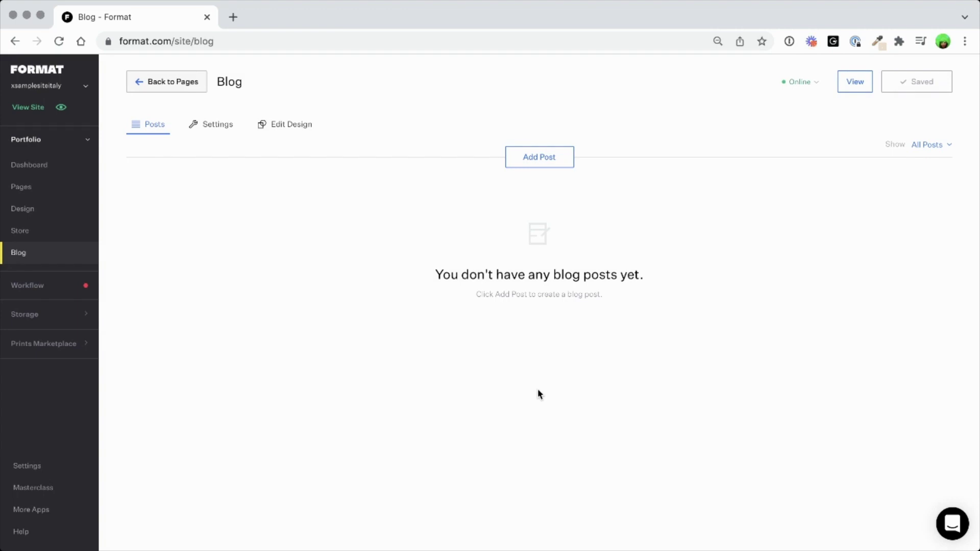
Step: Add a new blog post named "Explore Italy"
left_click(526, 161)
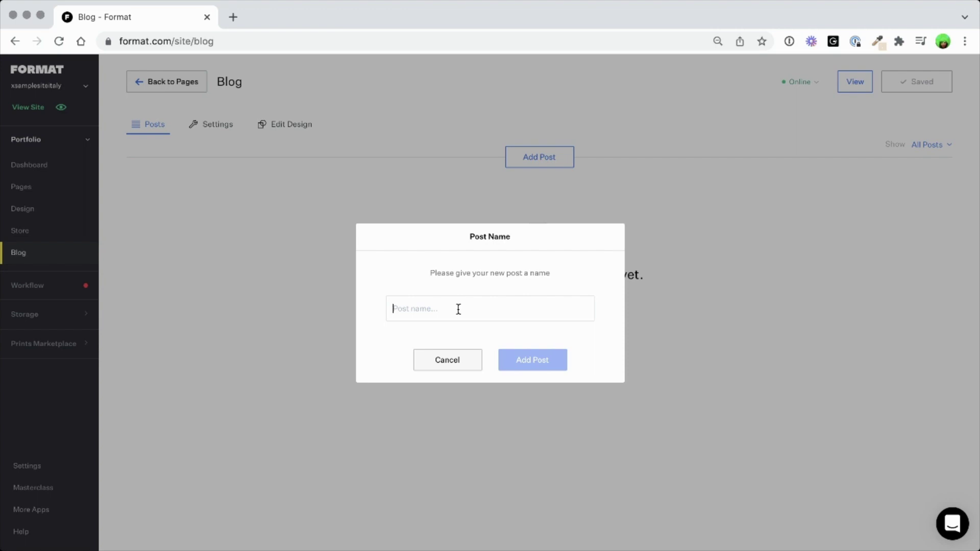
type("Explore Italy")
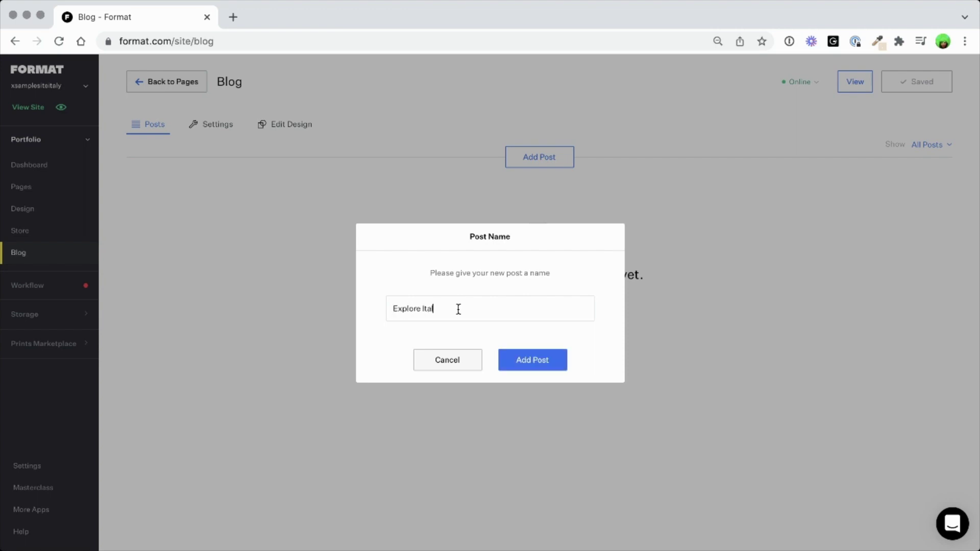
left_click(524, 360)
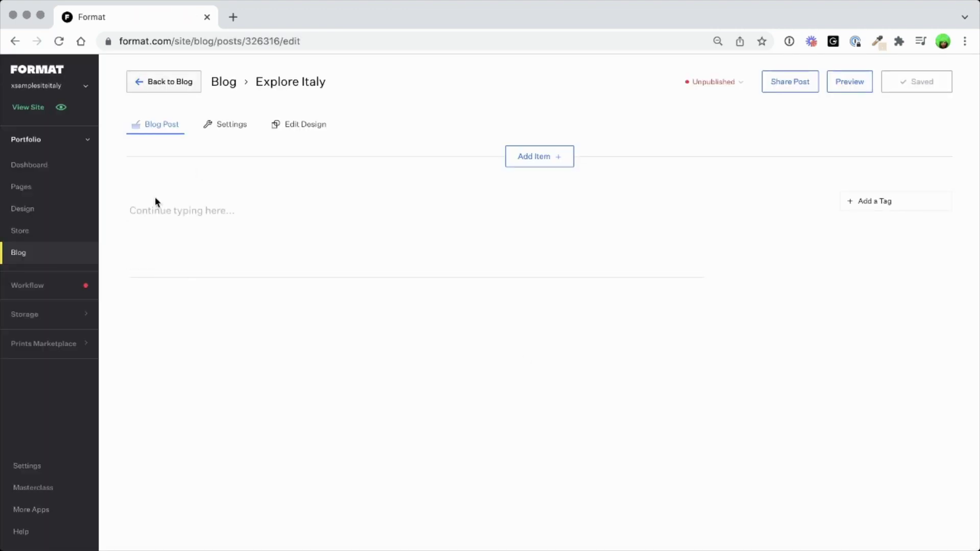
Step: Enter "Text here." as the body text of the Explore Italy post
left_click(179, 211)
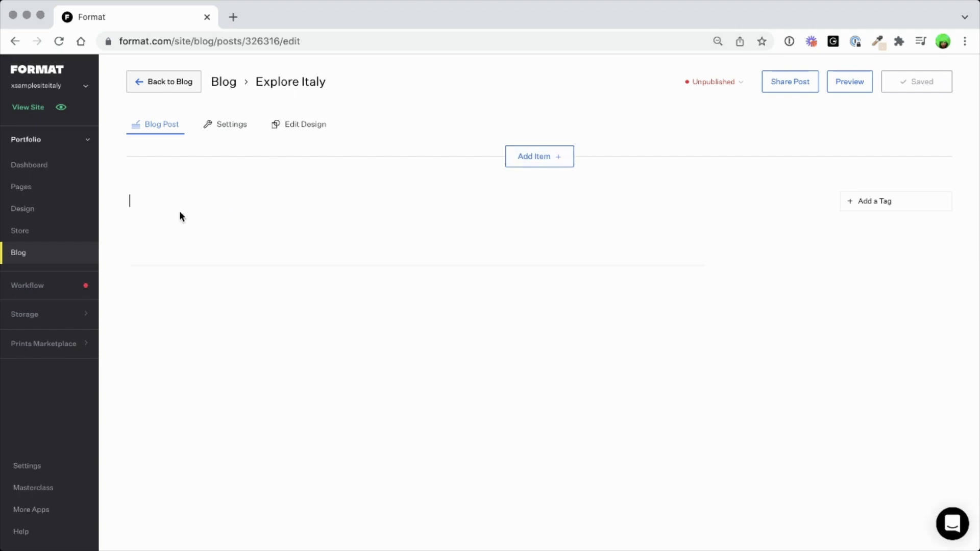
type("Text here")
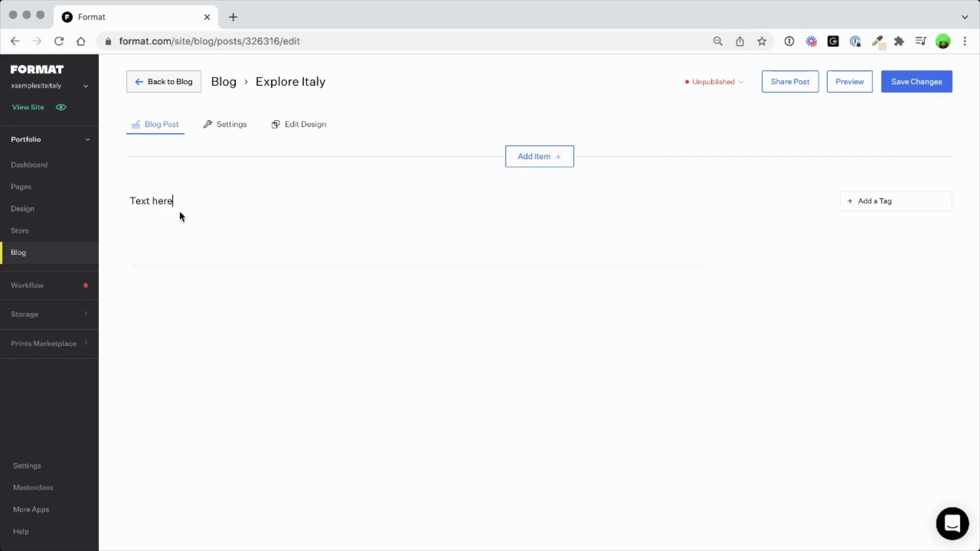
type(".")
Step: Add an image set to the post with all images imported from the site's Cinque Terre page, and display it as a Slideshow
left_click(535, 158)
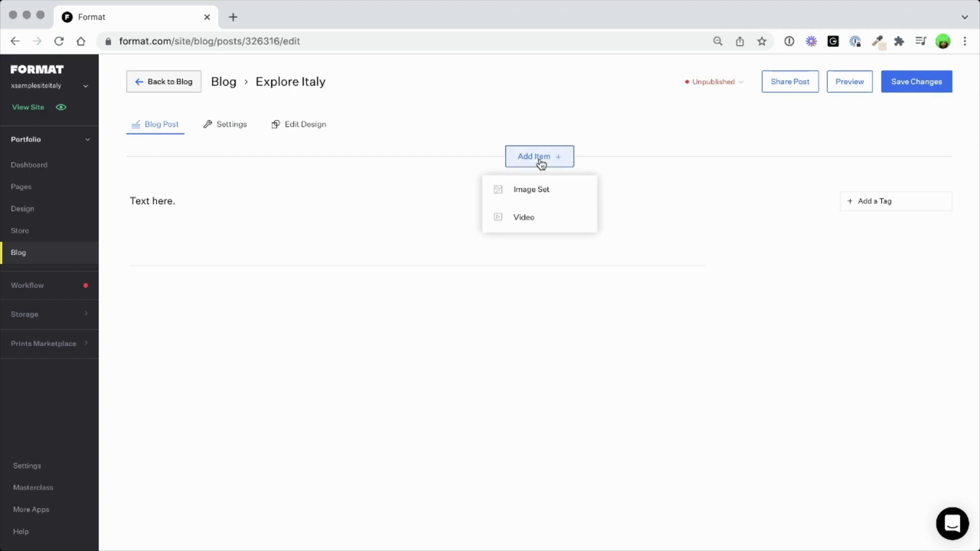
left_click(532, 197)
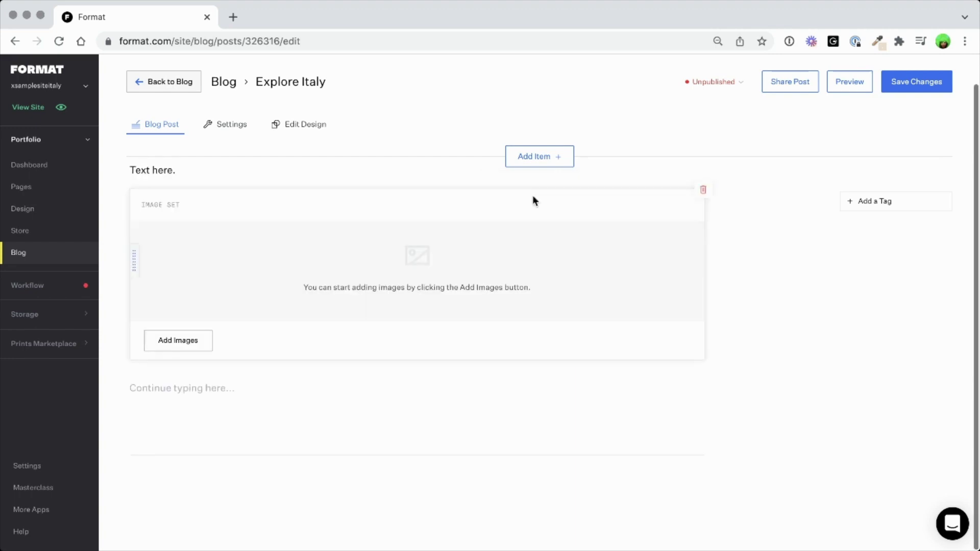
left_click(171, 342)
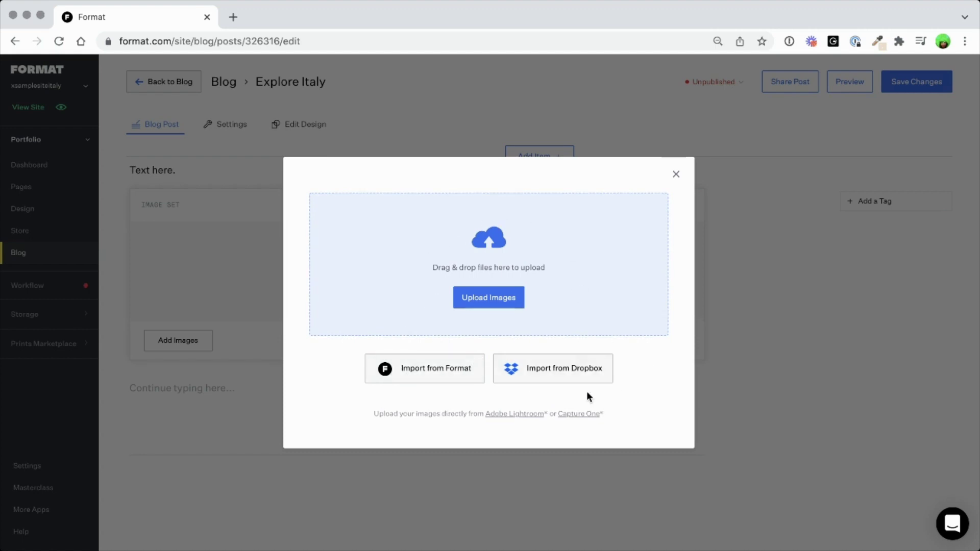
left_click(431, 382)
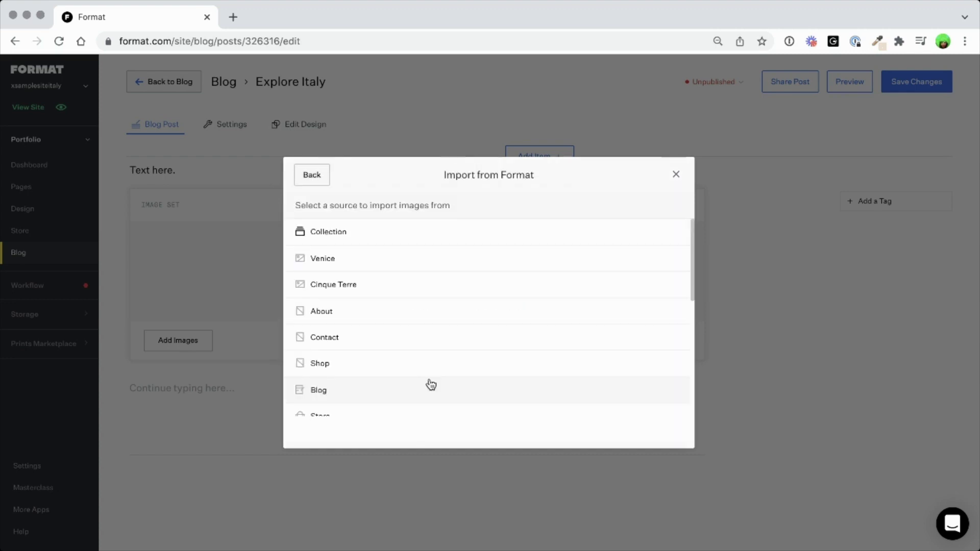
scroll(431, 385, "down", 2)
left_click(426, 270)
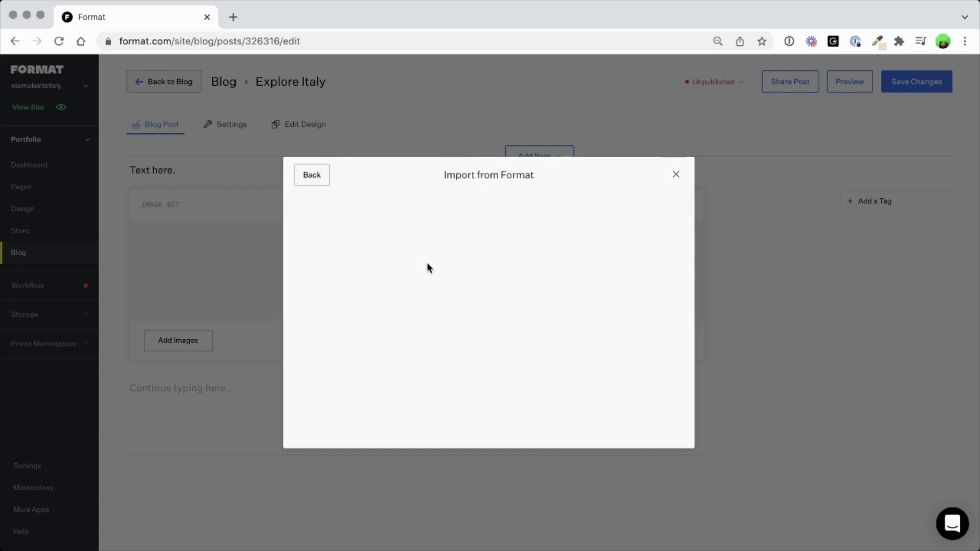
left_click(567, 205)
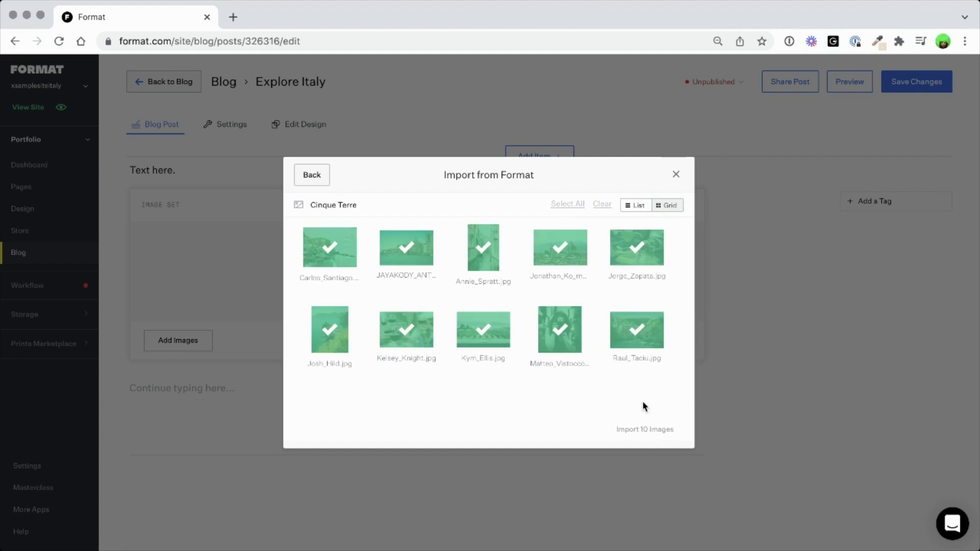
left_click(647, 427)
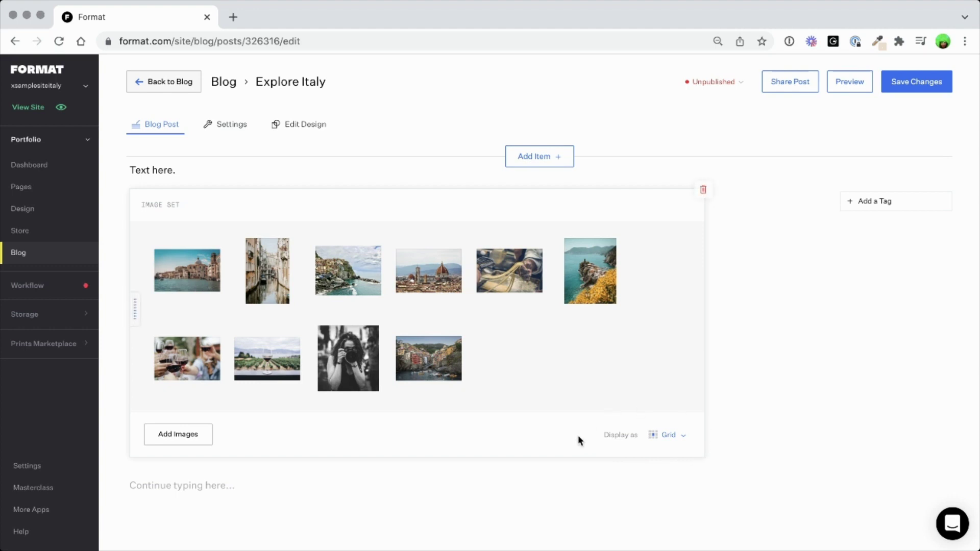
left_click(677, 437)
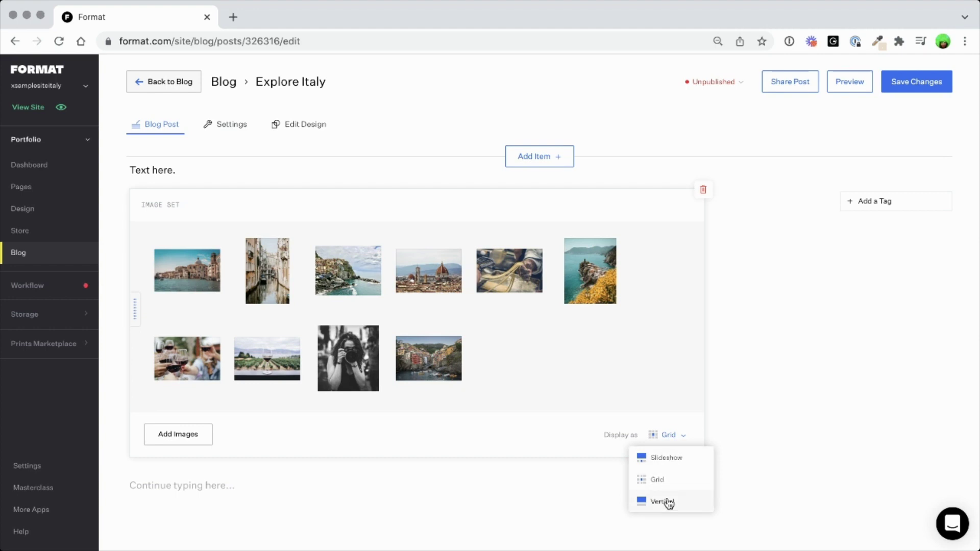
left_click(670, 458)
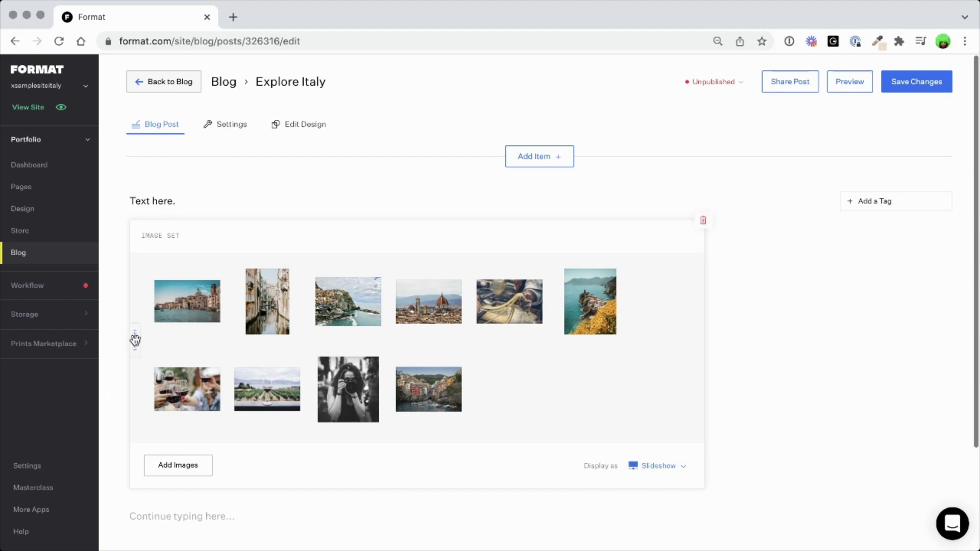
Step: Move the image set above the body text and back below it
mouse_move(134, 210)
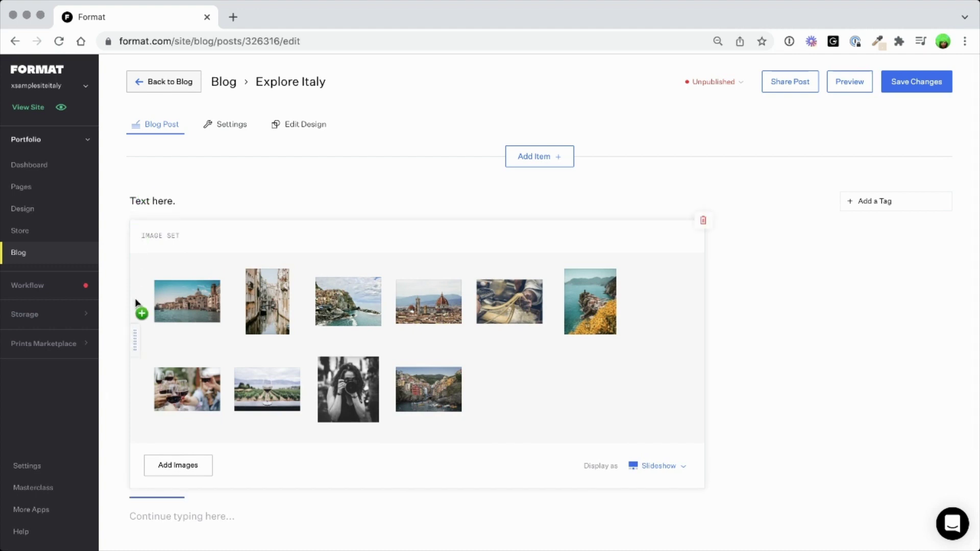
left_click_drag(134, 188, 134, 188)
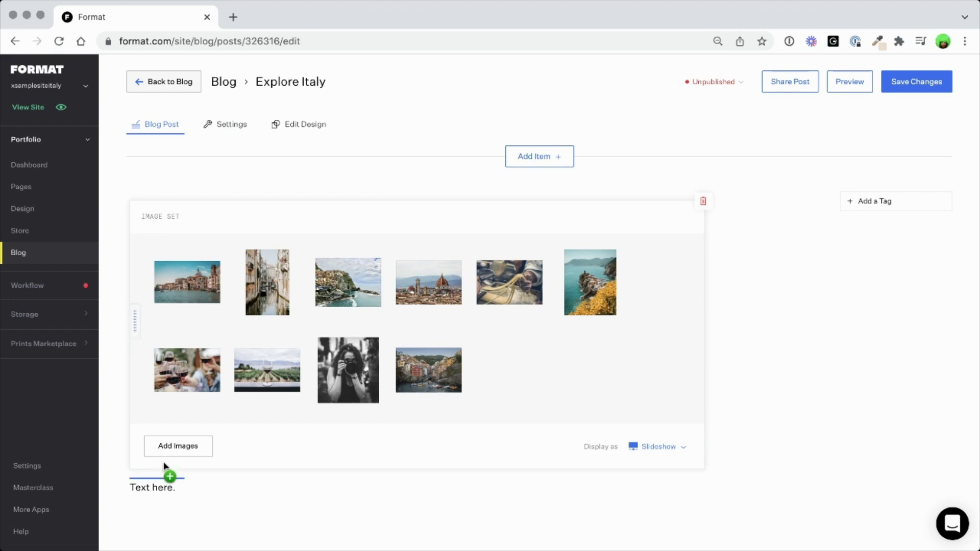
left_click_drag(158, 483, 153, 505)
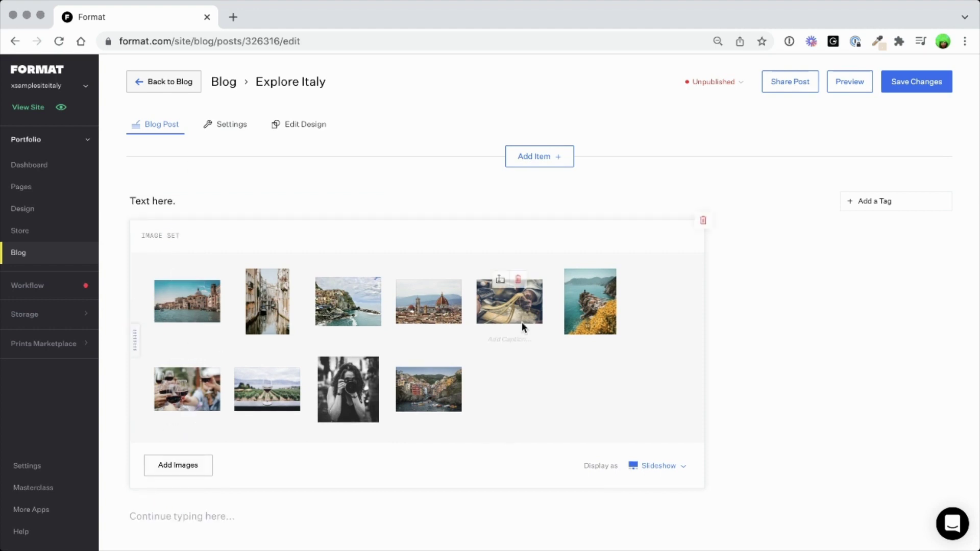
Step: Save the post and publish it to the blog, and check its page visibility options
left_click(919, 88)
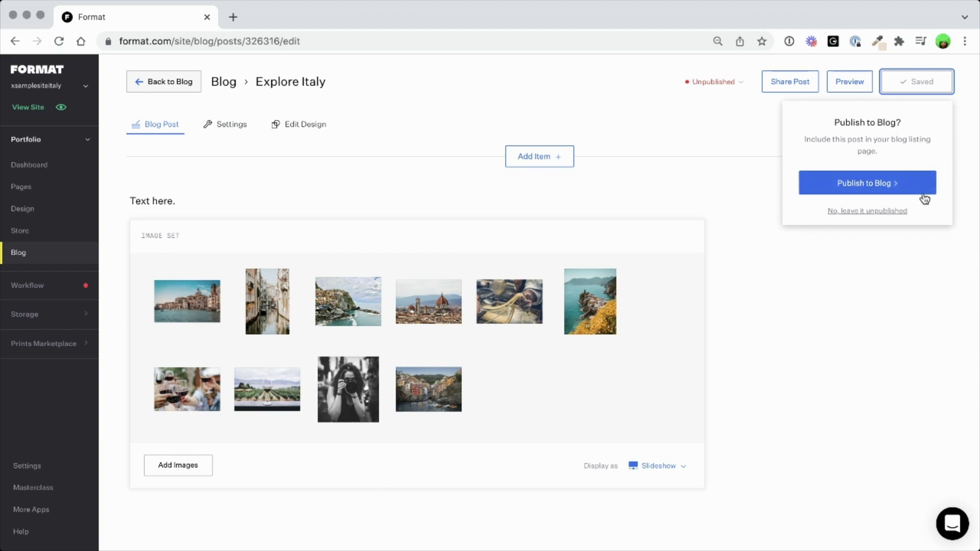
left_click(866, 186)
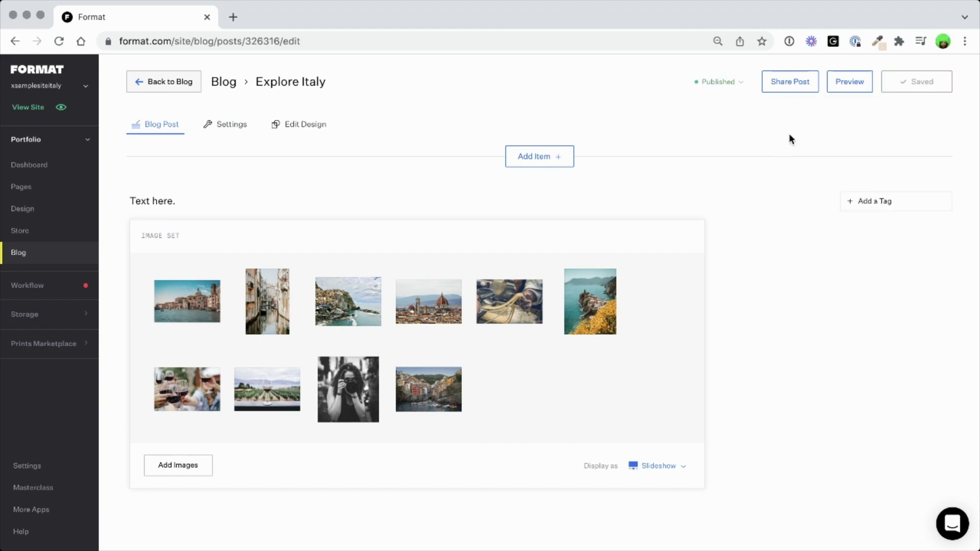
left_click(723, 88)
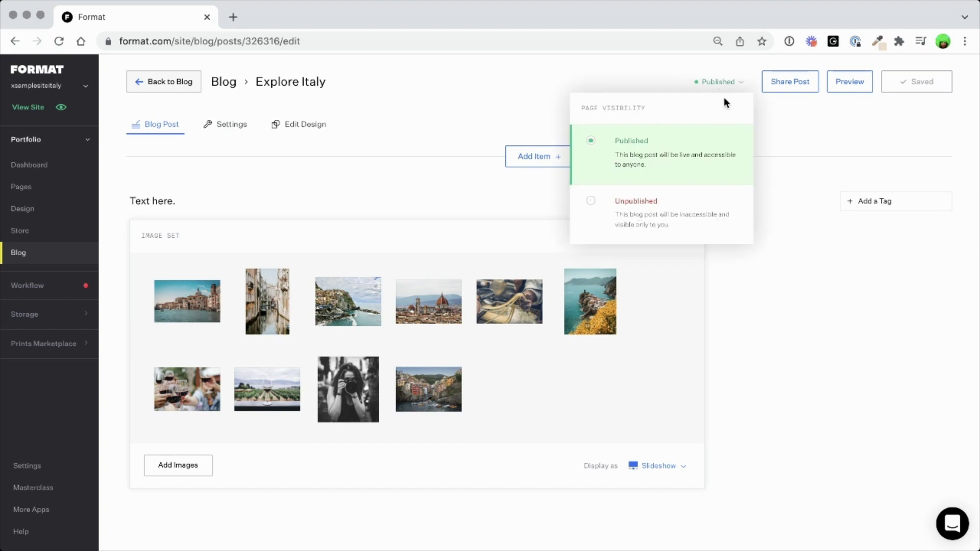
left_click(732, 83)
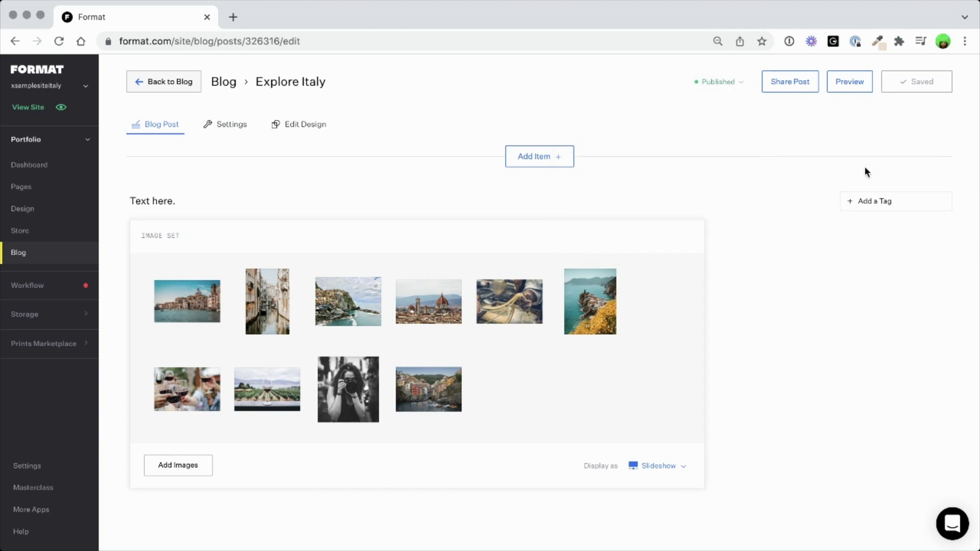
Step: Add the tag "italy" to the post and save the changes
left_click(873, 203)
type("italy")
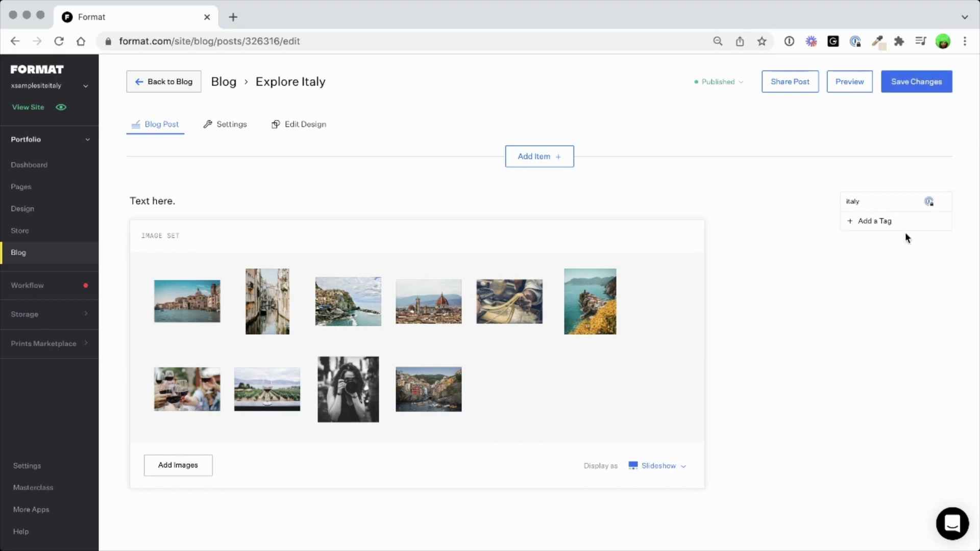
left_click(887, 225)
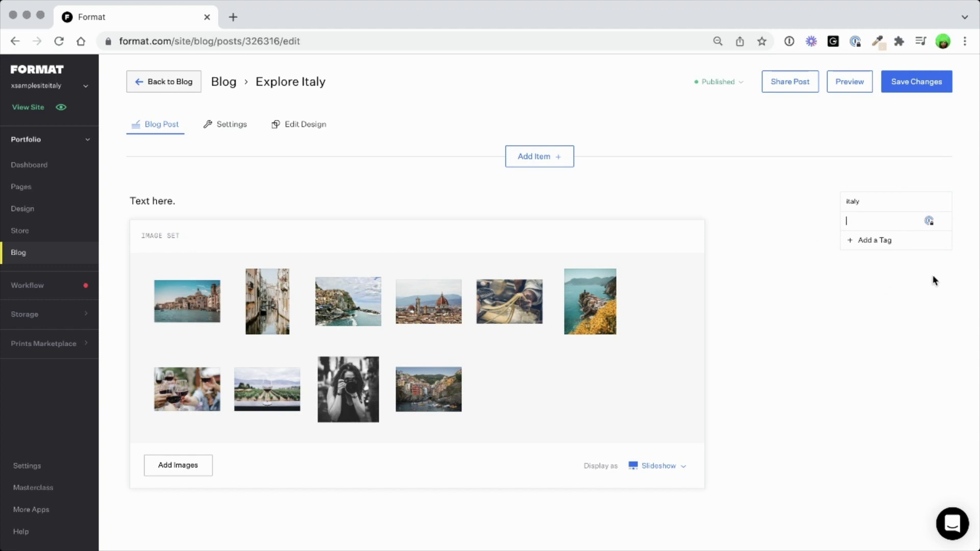
left_click(913, 86)
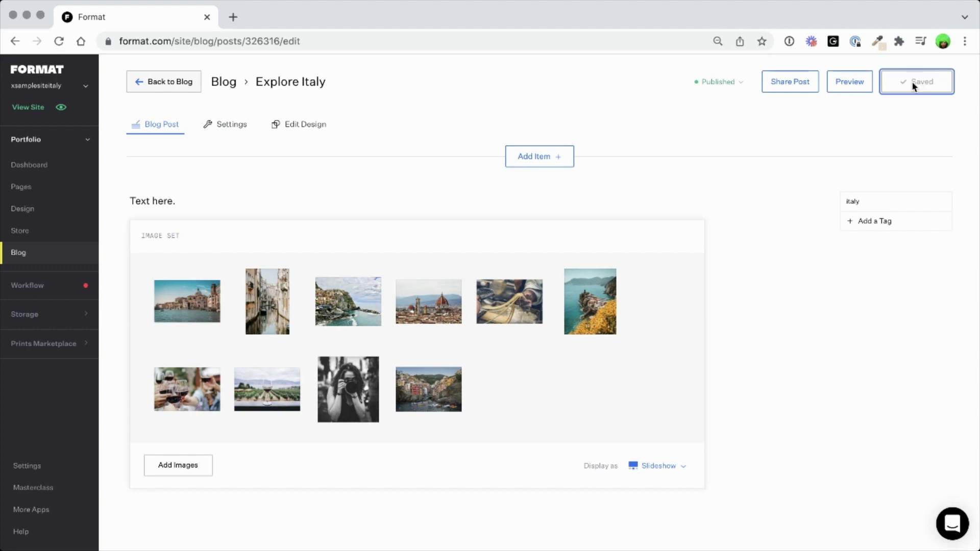
Step: Return to the blog's post list, open the blog's settings and check its page visibility options
left_click(169, 83)
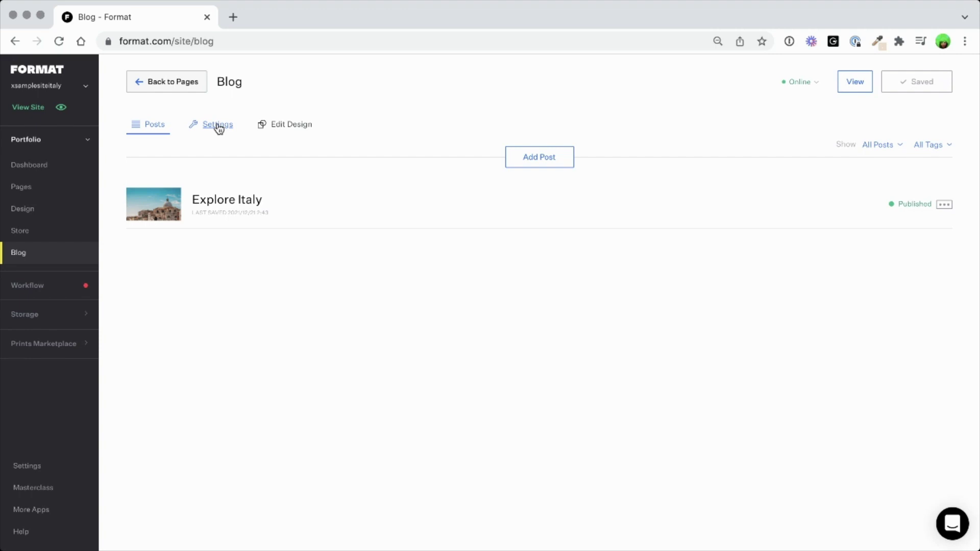
left_click(218, 125)
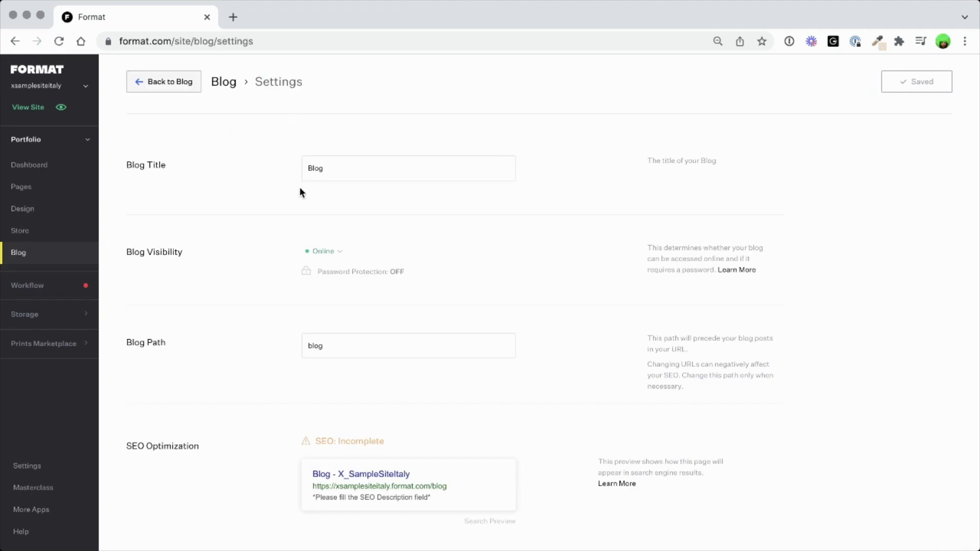
scroll(380, 257, "down", 2)
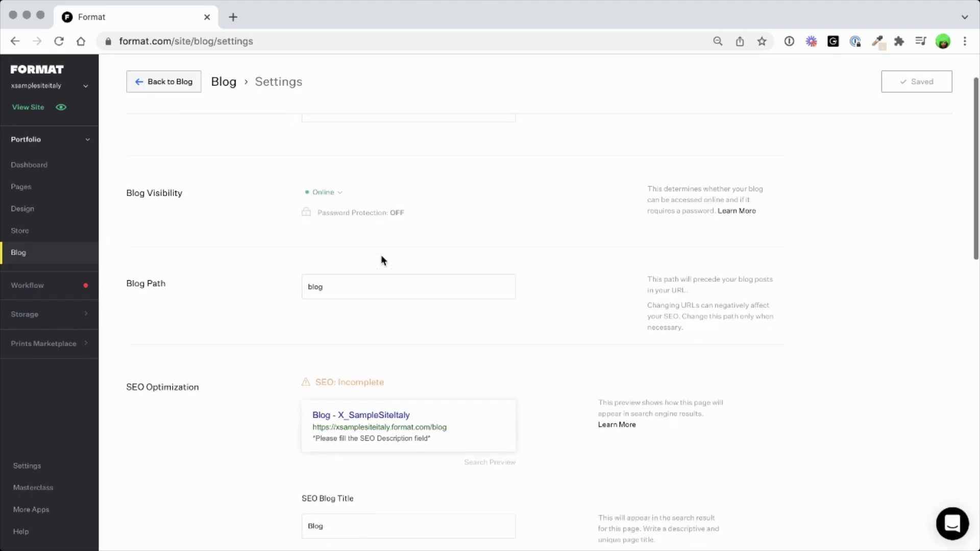
left_click(331, 195)
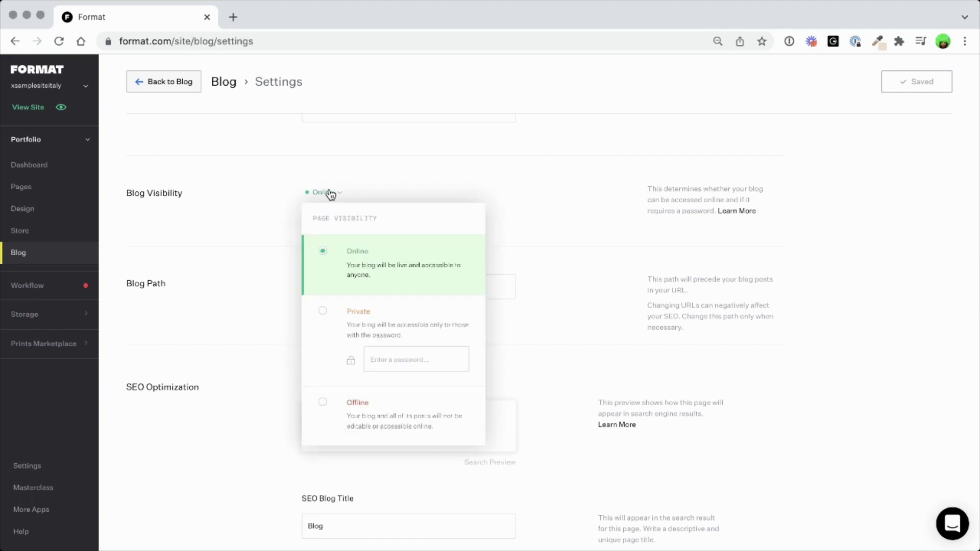
left_click(331, 195)
Step: Check the blog homepage style options and set the number of blog posts on the homepage to 5
scroll(357, 265, "down", 3)
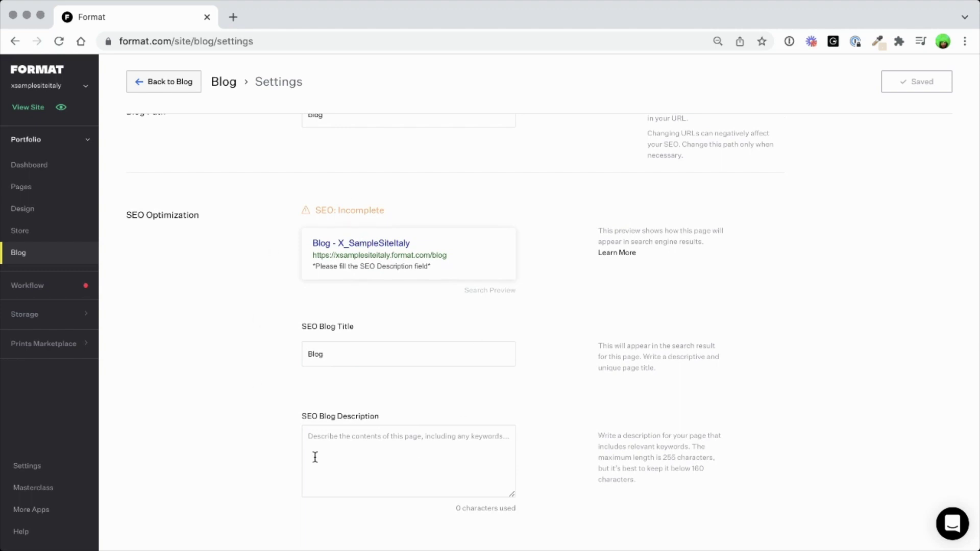
scroll(313, 454, "down", 9)
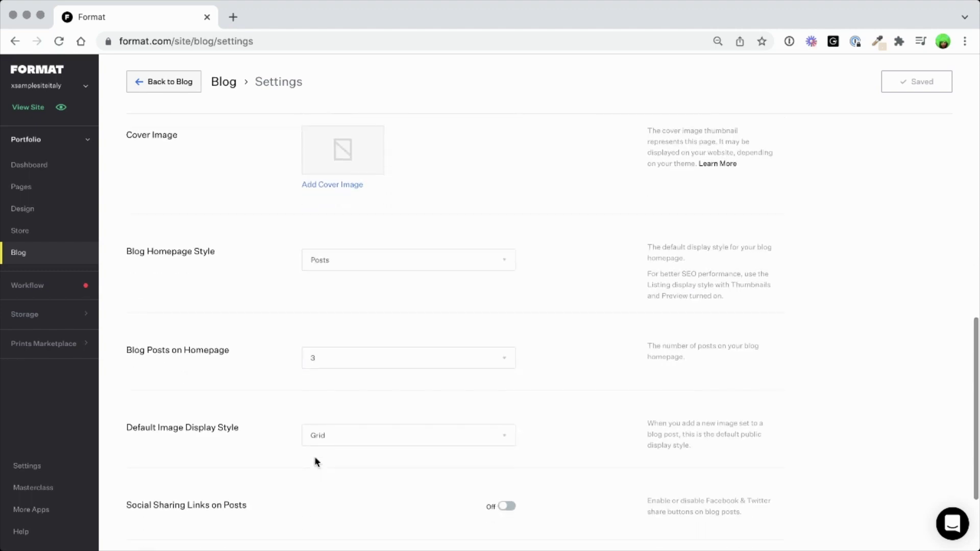
scroll(324, 438, "down", 1)
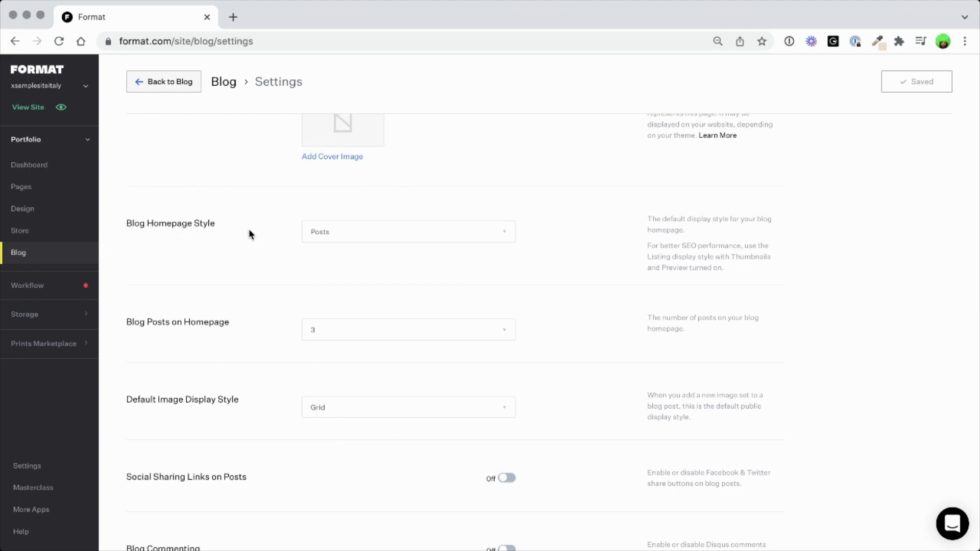
left_click(375, 237)
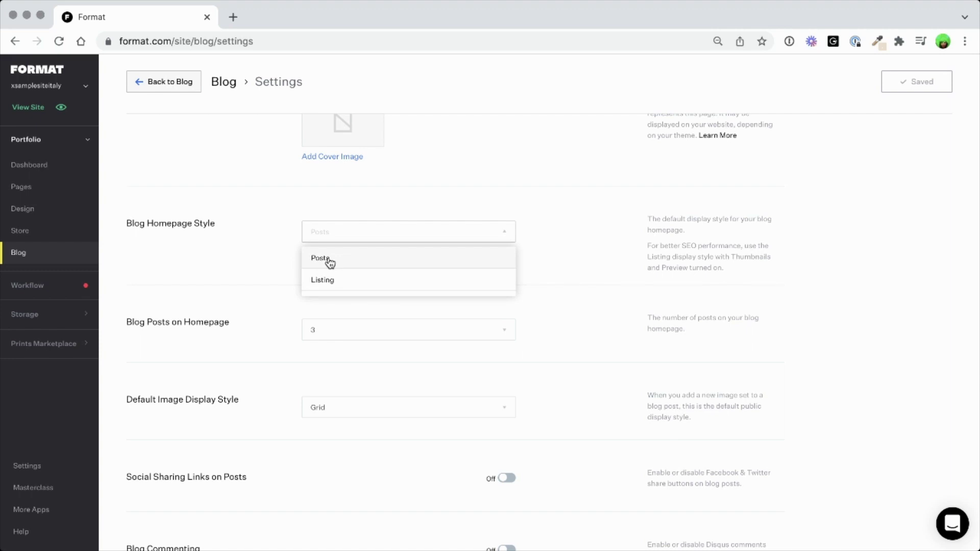
left_click(446, 332)
left_click(433, 337)
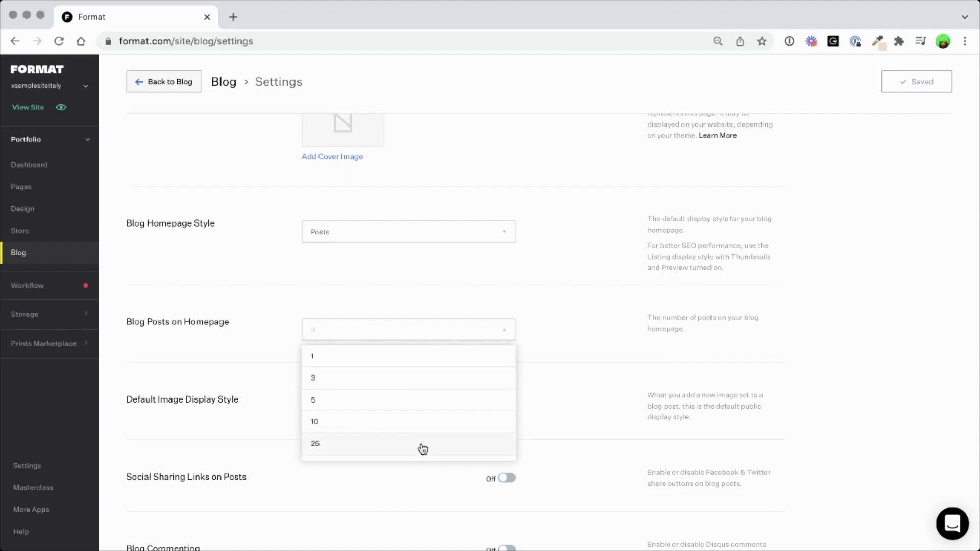
left_click(420, 400)
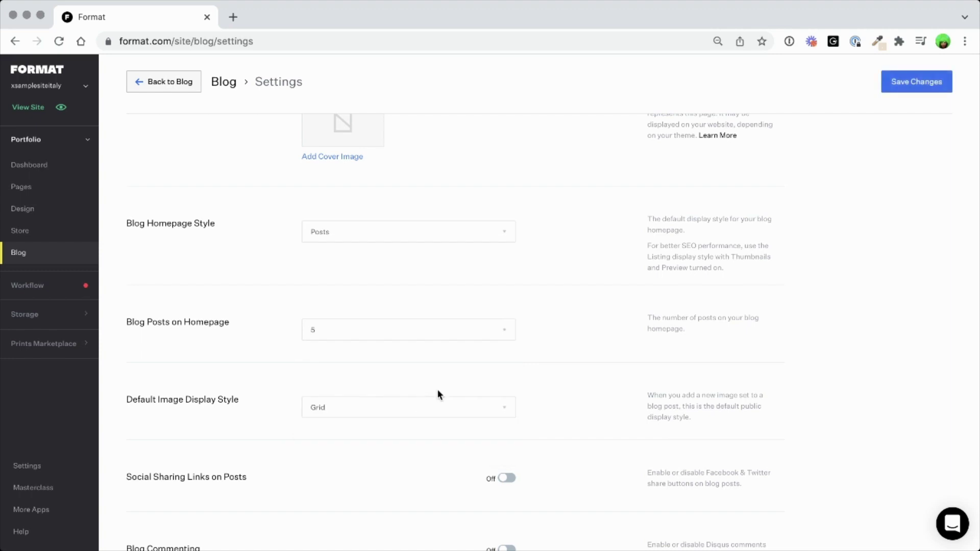
Step: Set the blog's default image display style to Slideshow
scroll(578, 384, "down", 2)
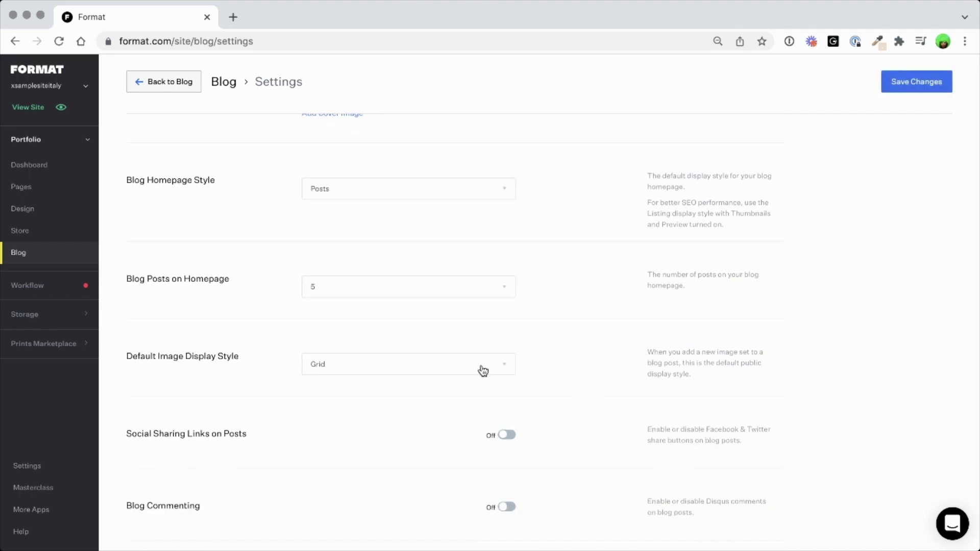
left_click(482, 370)
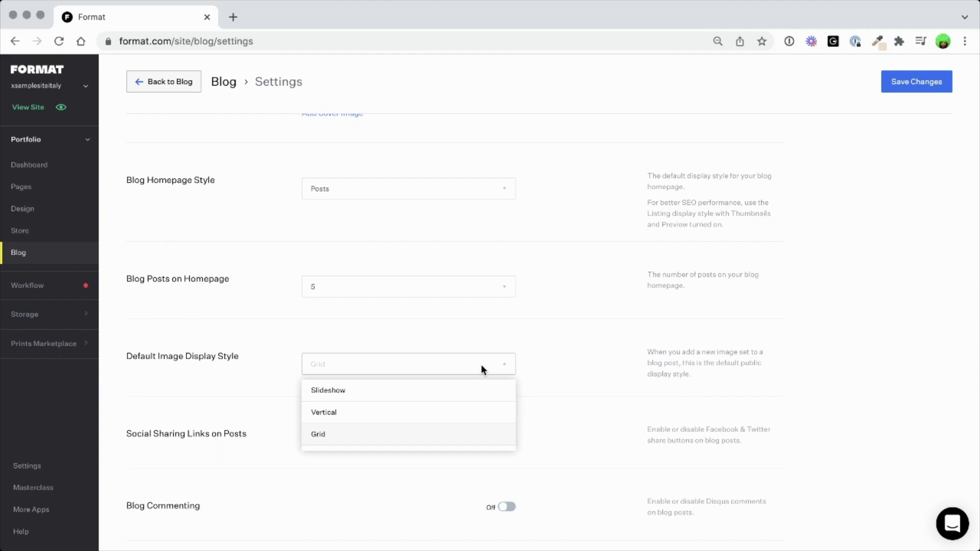
left_click(457, 397)
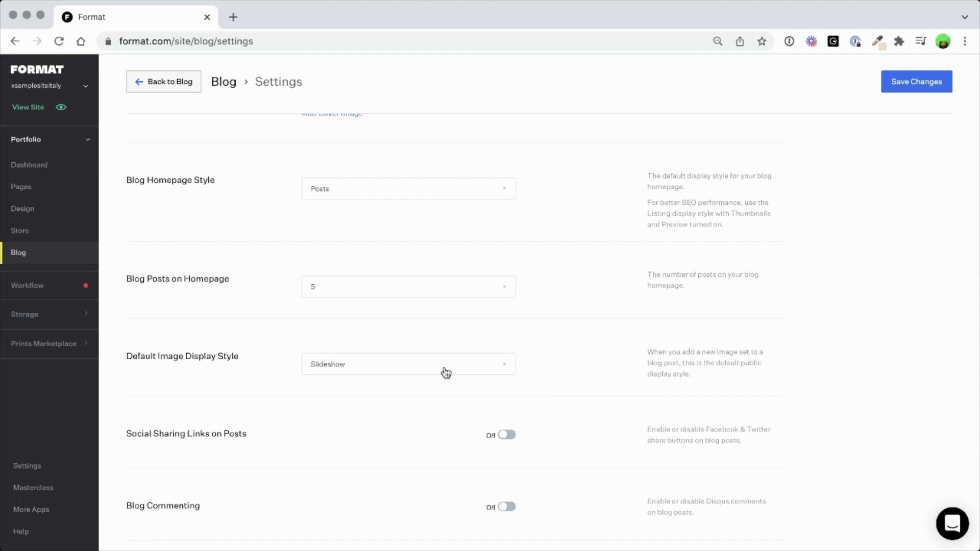
Step: Turn on social sharing links for blog posts and save the blog settings
scroll(451, 373, "down", 2)
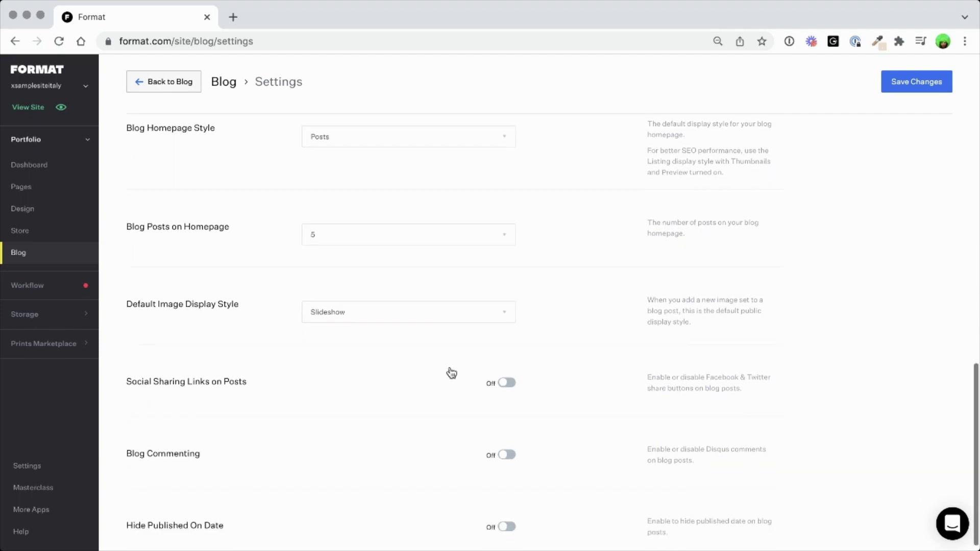
left_click(510, 384)
scroll(537, 403, "down", 1)
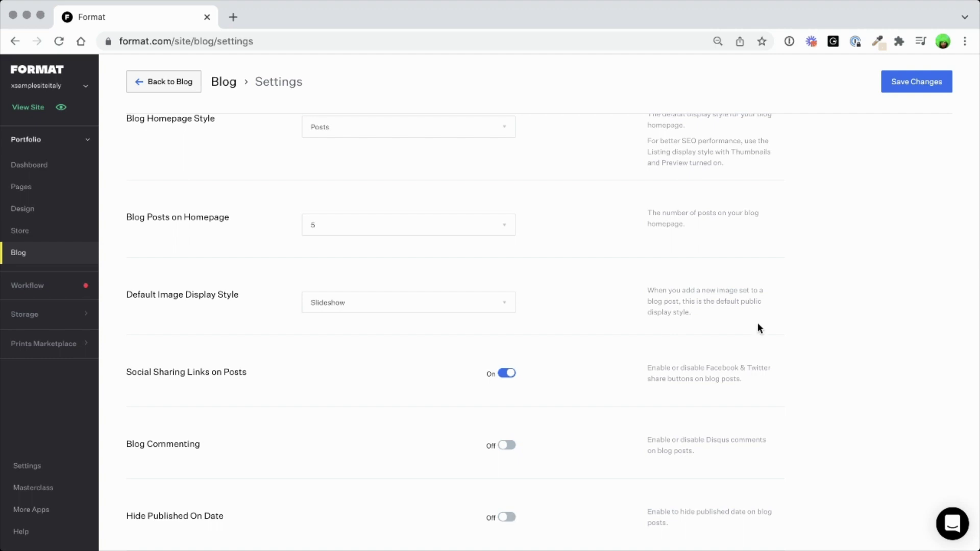
left_click(917, 78)
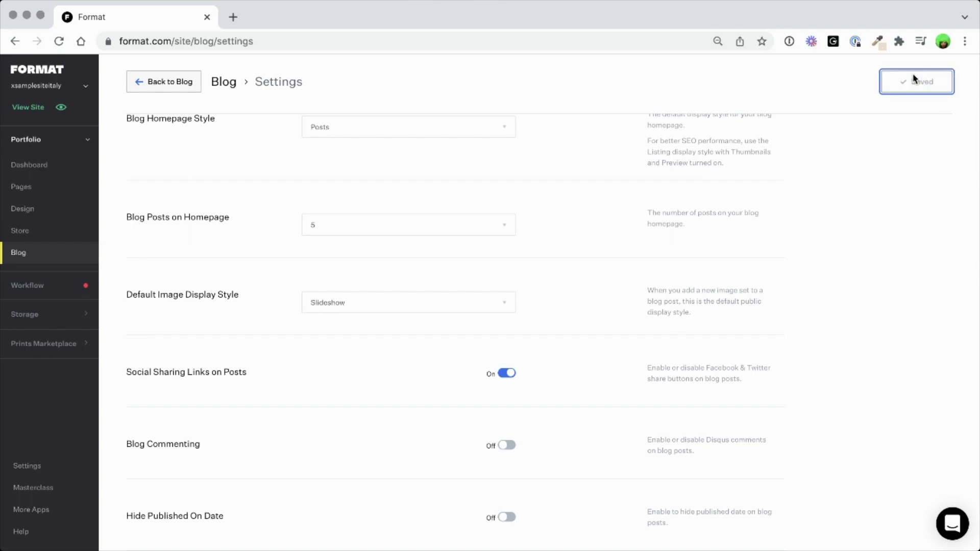
Step: Add the Blog page to the site's menu from the site's page list
left_click(21, 189)
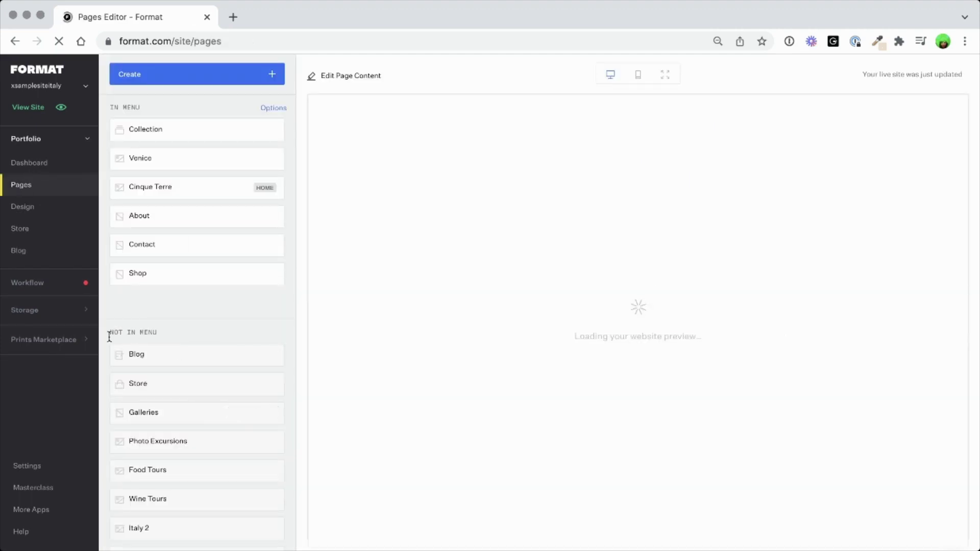
mouse_move(218, 351)
left_click(271, 355)
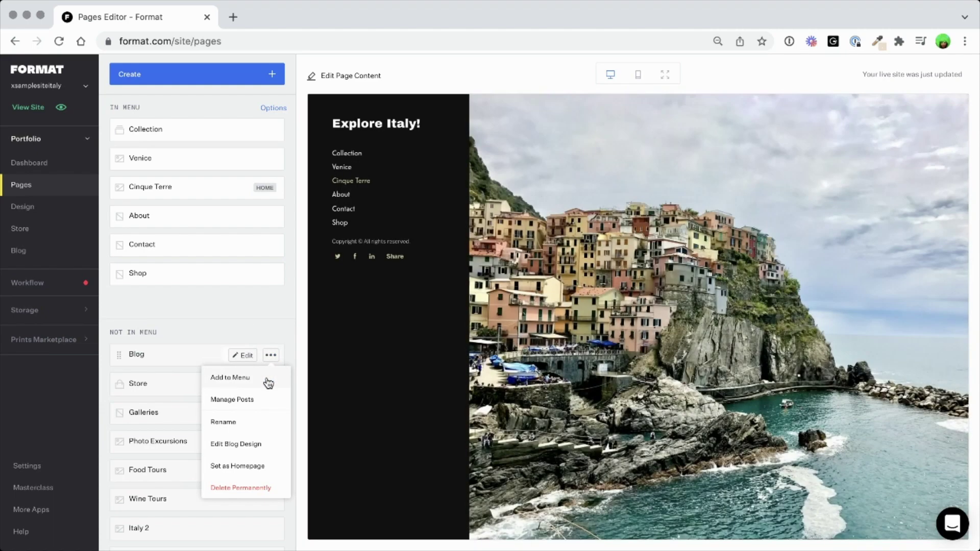
left_click(268, 383)
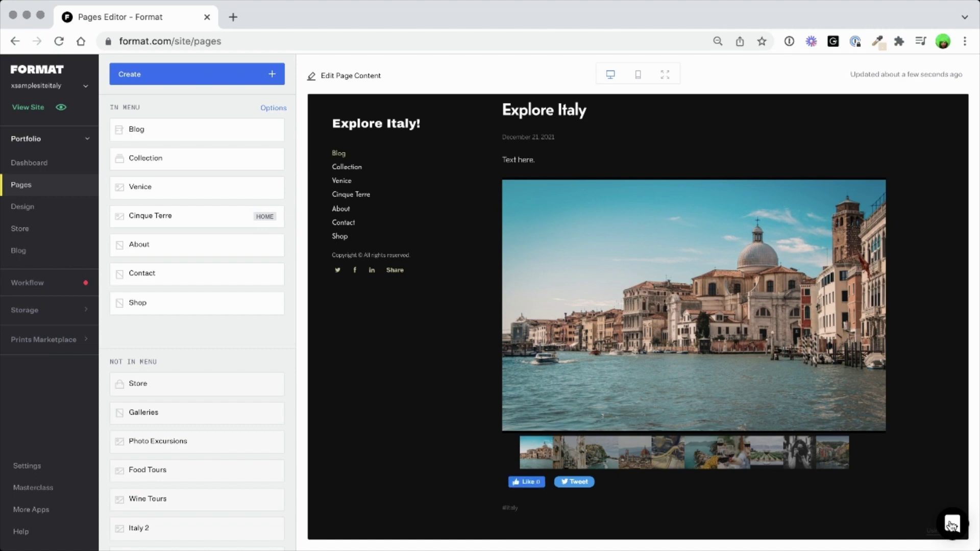
Step: Open the support chat for contacting the Format Experts
left_click(952, 524)
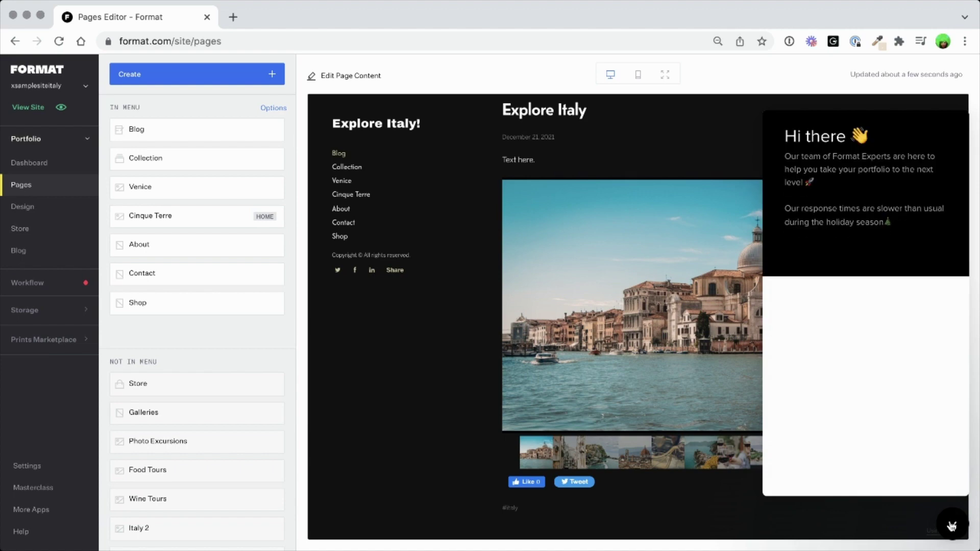